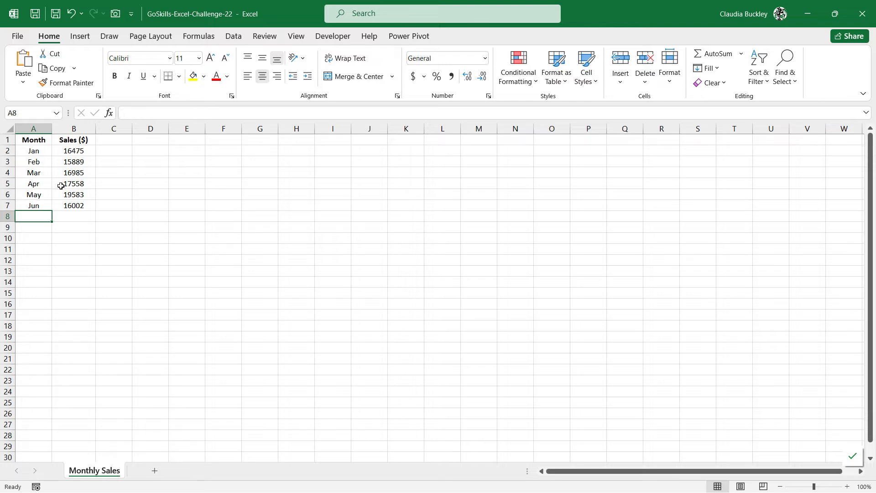
{"action": "left_click", "coordinate": [34, 194]}
{"action": "left_click_drag", "start_coordinate": [34, 183], "coordinate": [71, 206]}
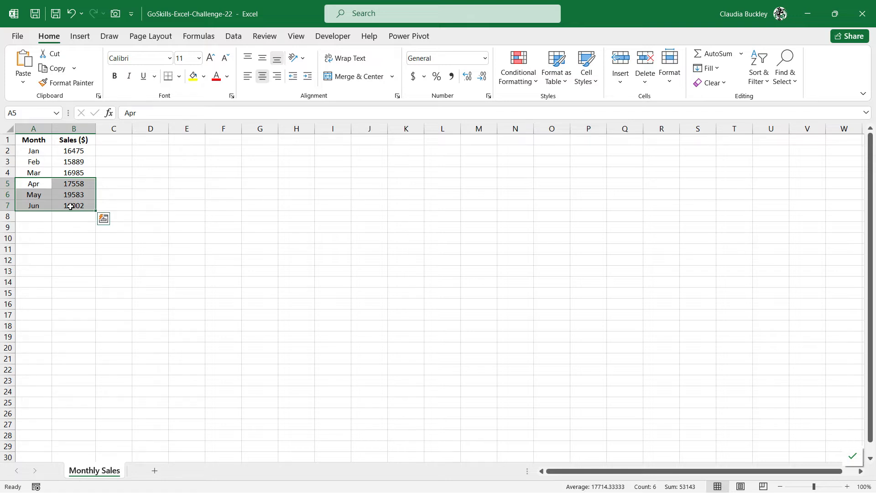
{"action": "left_click", "coordinate": [36, 216]}
{"action": "key", "text": "Return"}
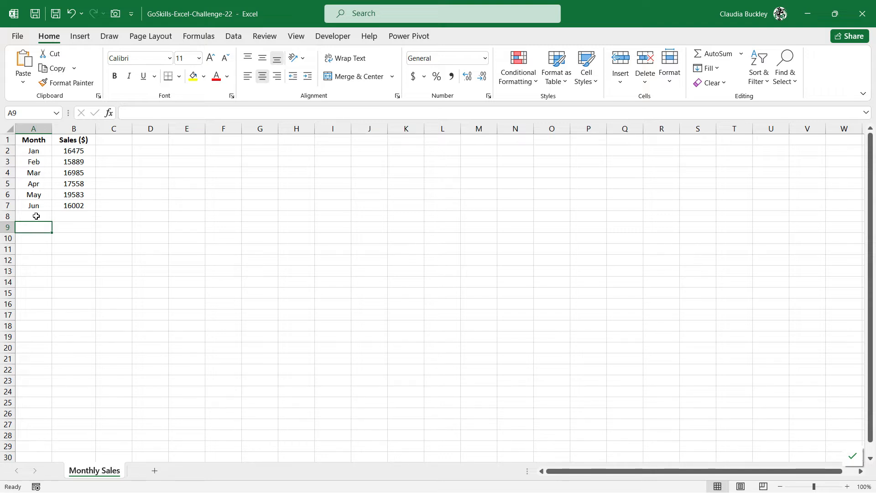
Enter the formula =OFFSET(B1,COUNTA(B:B)-1,0) in cell N3 to return the latest sales figure
{"action": "left_click", "coordinate": [508, 162]}
{"action": "type", "text": "=off"}
{"action": "key", "text": "Tab"}
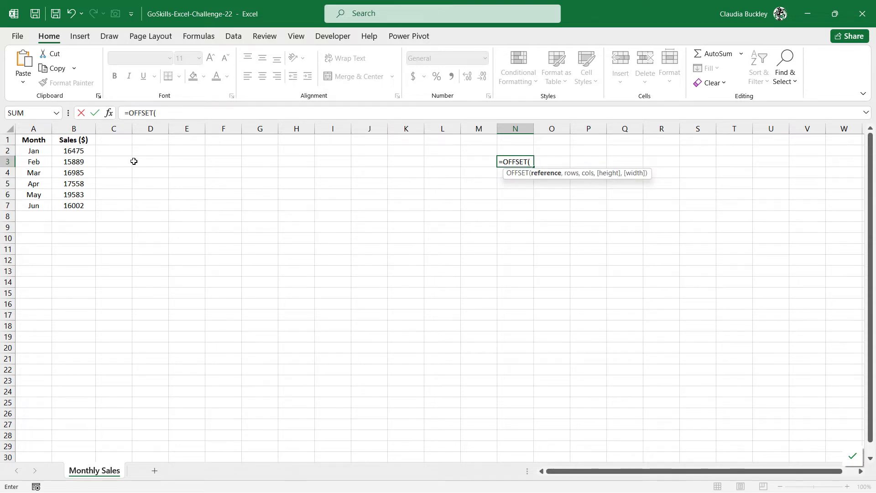
{"action": "left_click", "coordinate": [81, 140]}
{"action": "type", "text": ","}
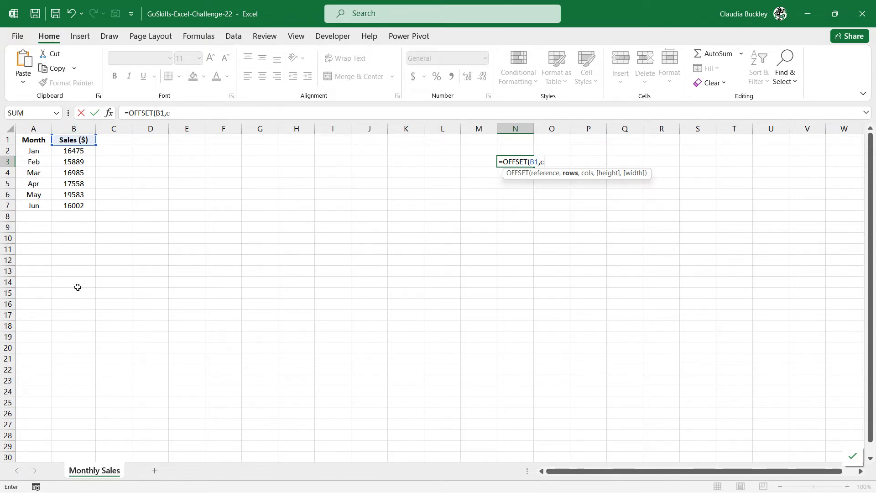
{"action": "type", "text": "counta(b:b"}
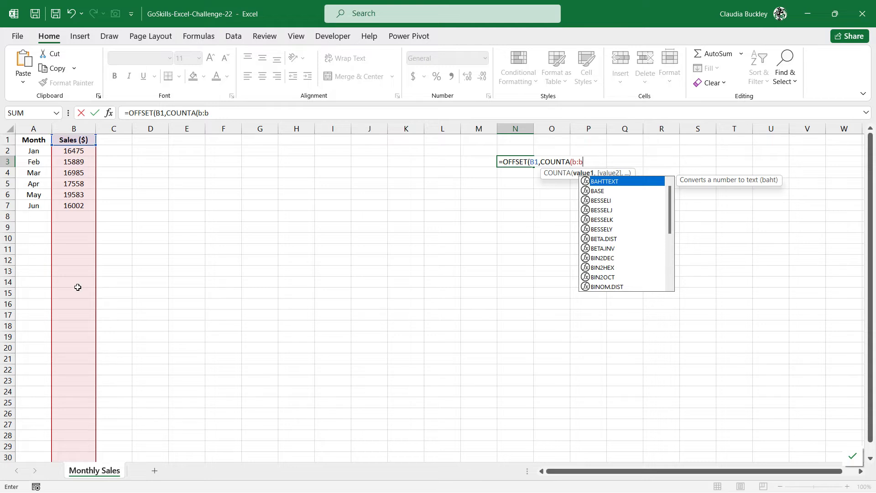
{"action": "type", "text": ")"}
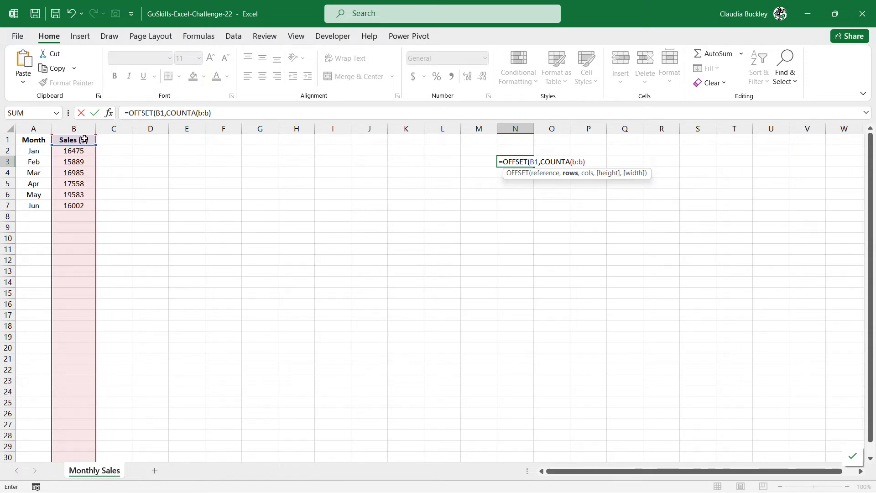
{"action": "type", "text": "-1,"}
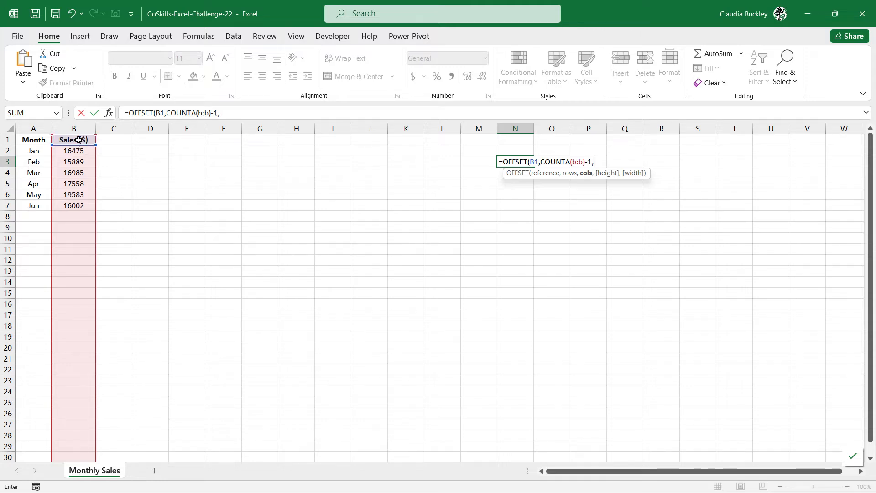
{"action": "type", "text": "0)"}
{"action": "key", "text": "Return"}
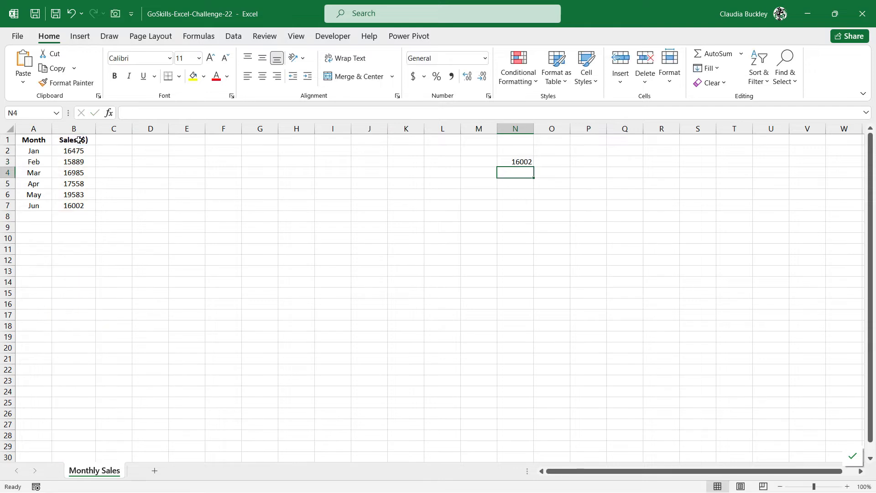
{"action": "key", "text": "Up"}
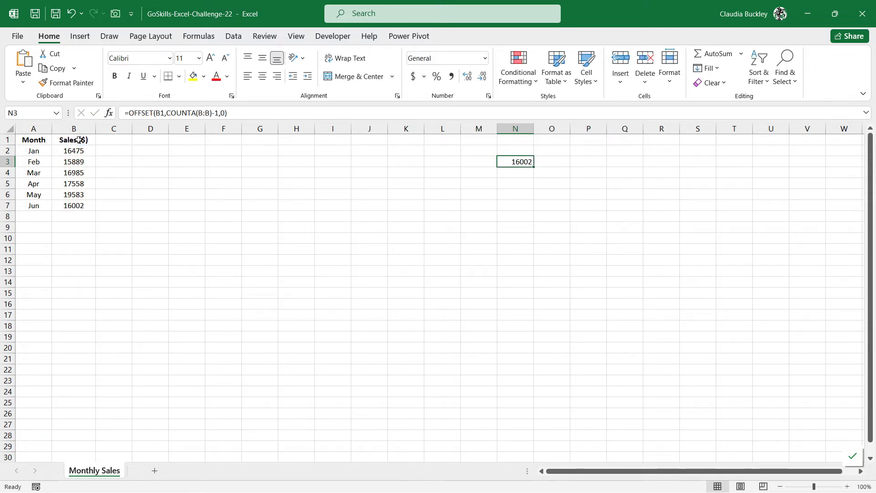
{"action": "left_click", "coordinate": [69, 206]}
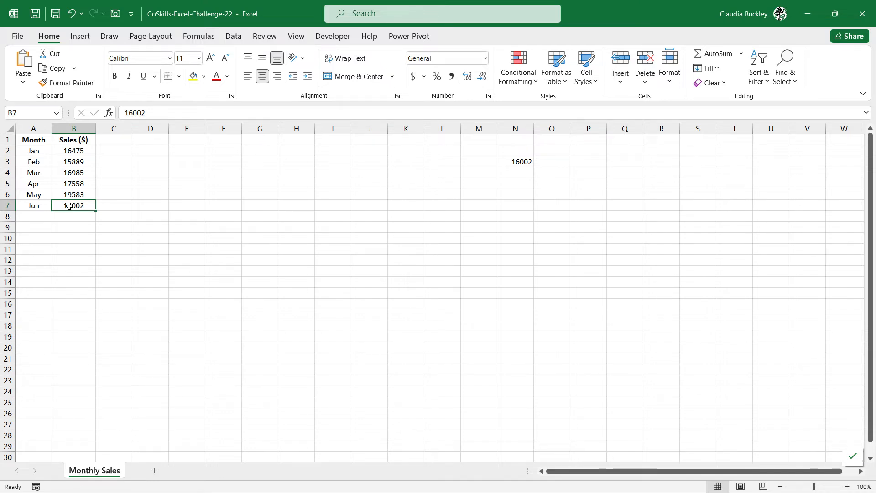
Add a height argument of 3 to the OFFSET formula in N3
{"action": "left_click", "coordinate": [512, 159]}
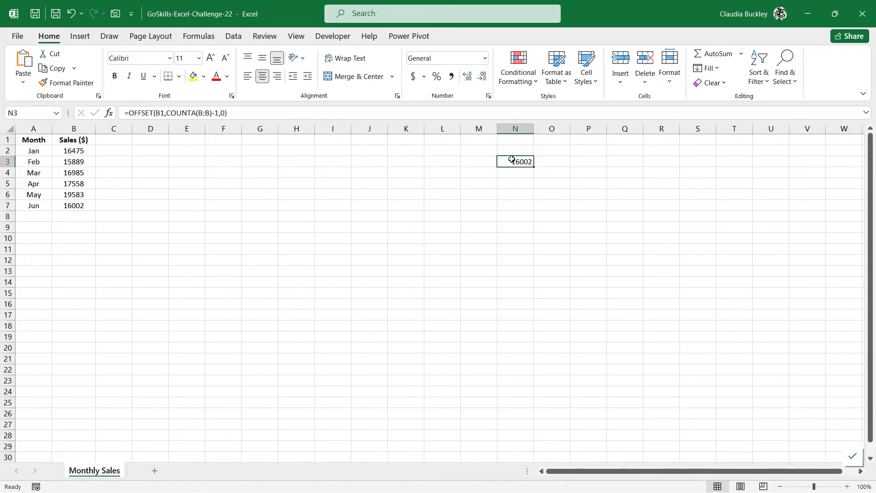
{"action": "double_click", "coordinate": [511, 159]}
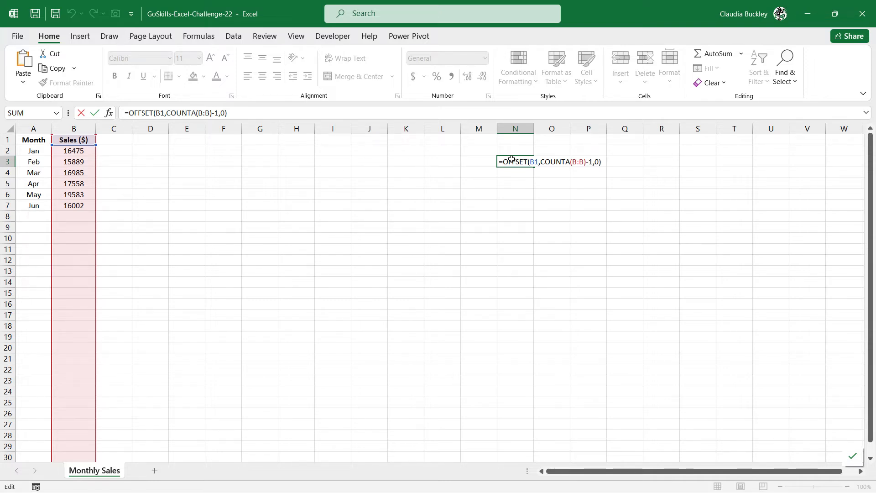
{"action": "key", "text": "BackSpace"}
{"action": "type", "text": ","}
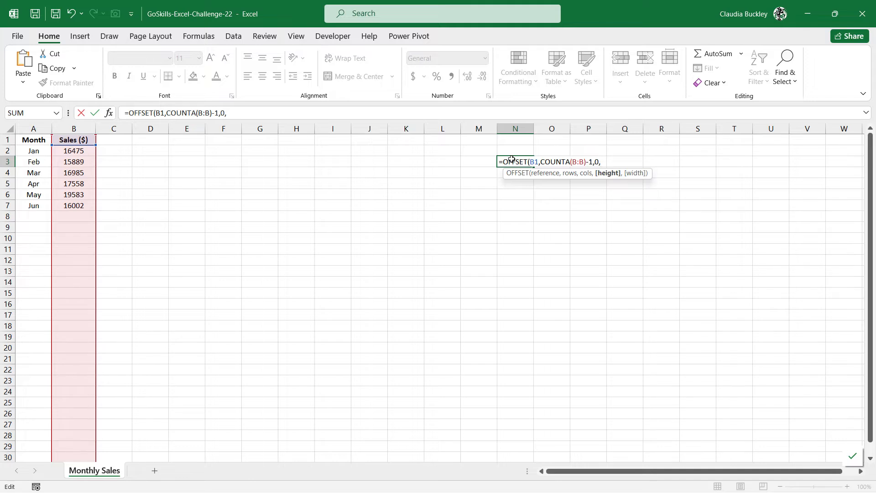
{"action": "type", "text": "3)"}
{"action": "key", "text": "Return"}
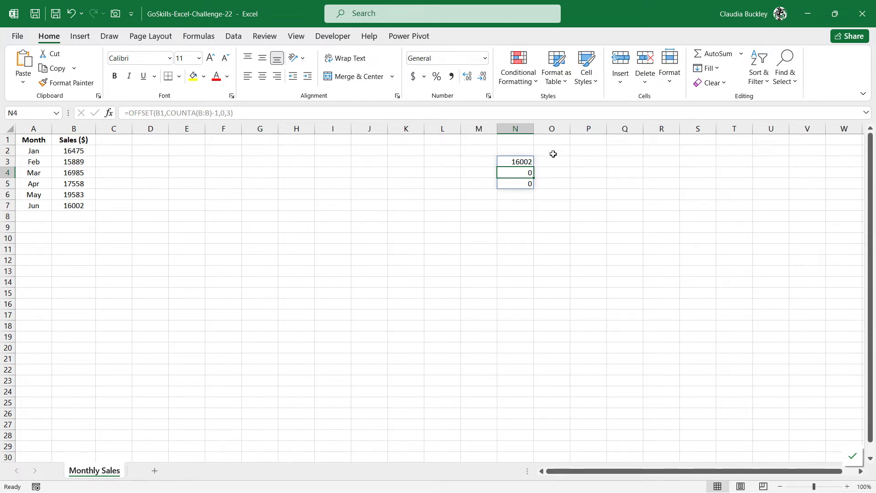
Change the height argument of the N3 OFFSET formula to -3
{"action": "left_click", "coordinate": [518, 163]}
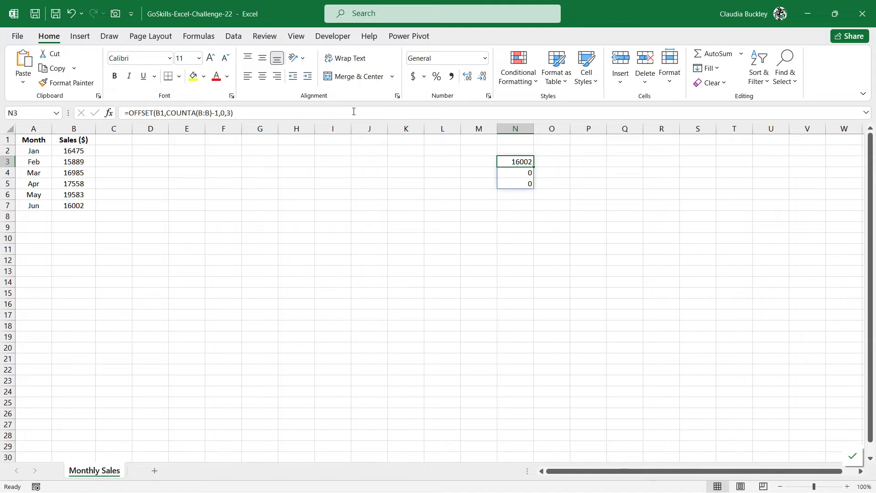
{"action": "left_click", "coordinate": [226, 113]}
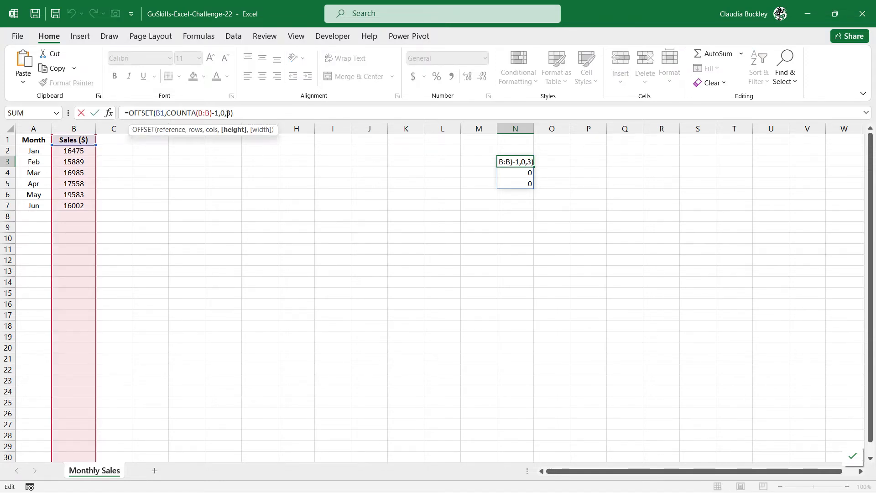
{"action": "type", "text": "-"}
{"action": "key", "text": "Return"}
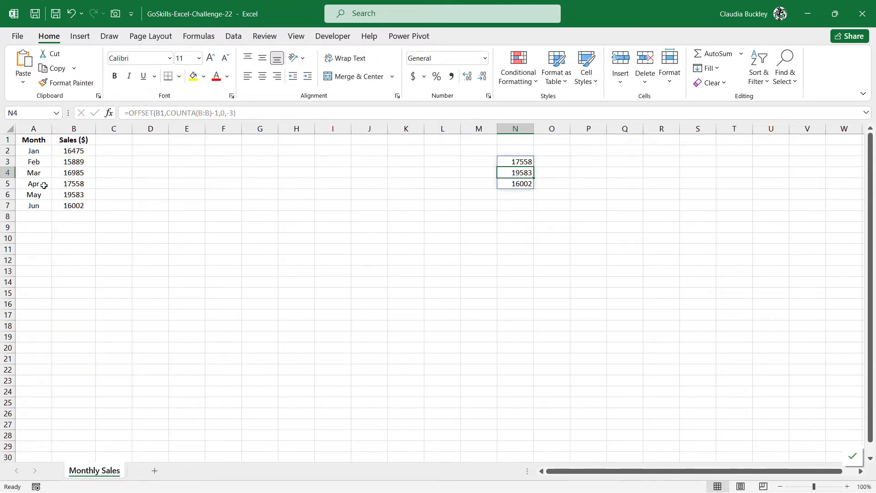
Add a width argument of -2 to the OFFSET formula in N3 so it also returns the months
{"action": "left_click", "coordinate": [524, 161]}
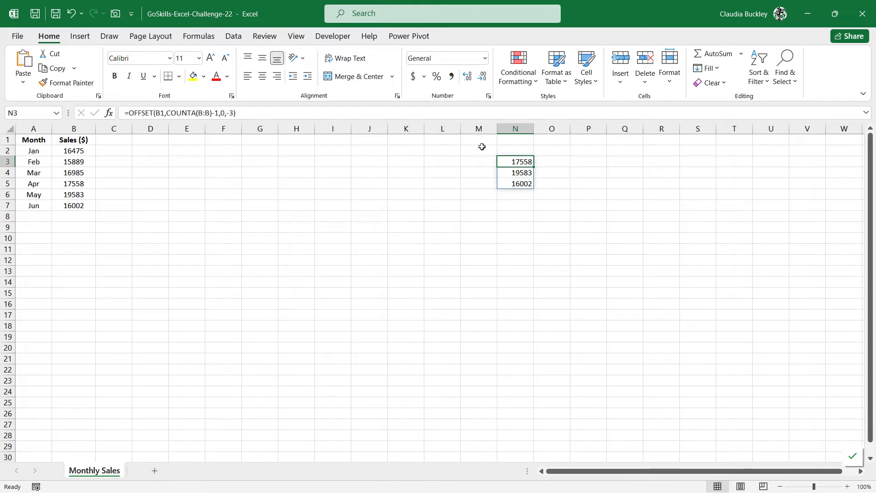
{"action": "left_click", "coordinate": [234, 113]}
{"action": "type", "text": ","}
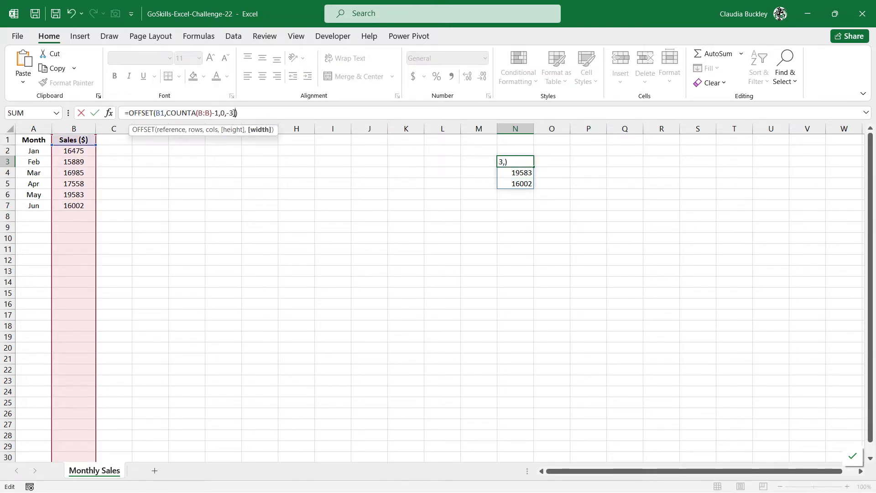
{"action": "type", "text": "-2"}
{"action": "key", "text": "Return"}
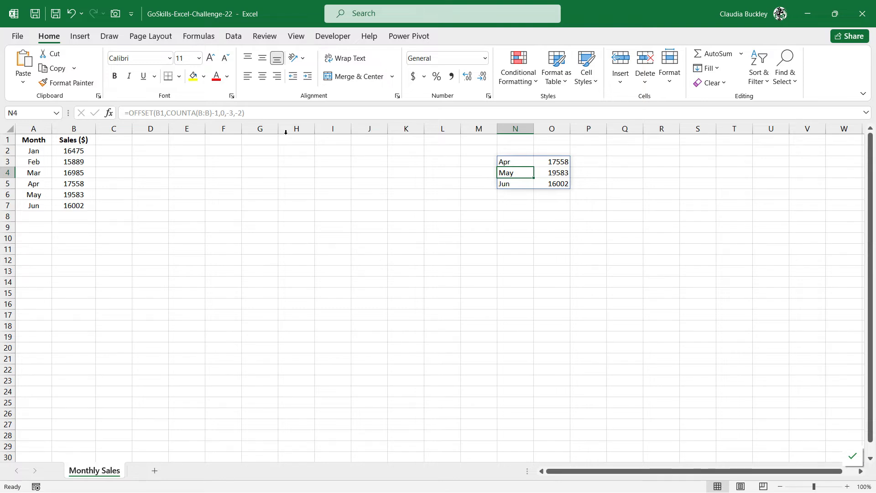
Add a new record for Jul with sales of 25000 in row 8
{"action": "left_click", "coordinate": [30, 216]}
{"action": "type", "text": "Jul"}
{"action": "key", "text": "Tab"}
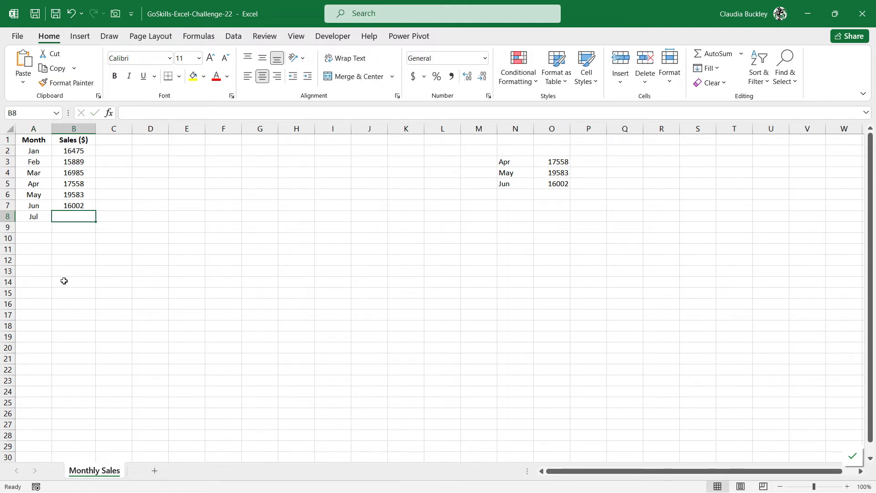
{"action": "type", "text": "25000"}
{"action": "key", "text": "Return"}
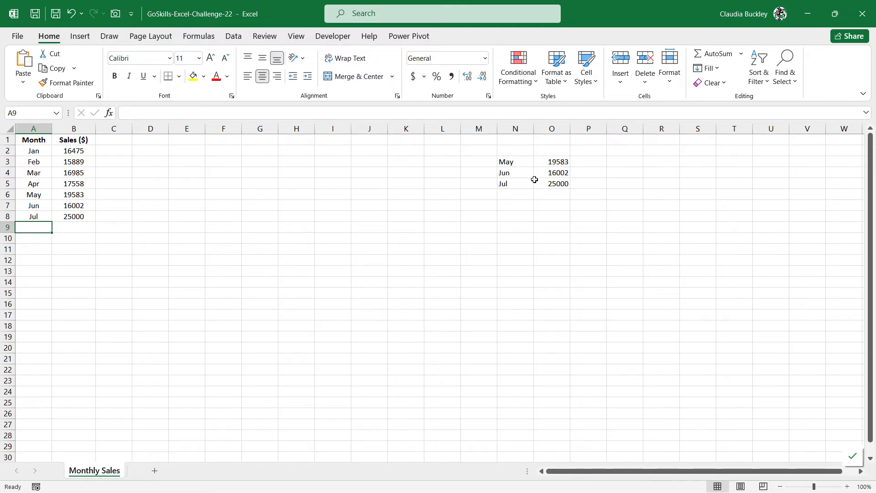
Insert a 2-D clustered column chart from N3:O5 and place it beside the sales data, over columns D to K
{"action": "left_click_drag", "start_coordinate": [528, 165], "coordinate": [557, 182]}
{"action": "left_click", "coordinate": [79, 36]}
{"action": "left_click", "coordinate": [429, 53]}
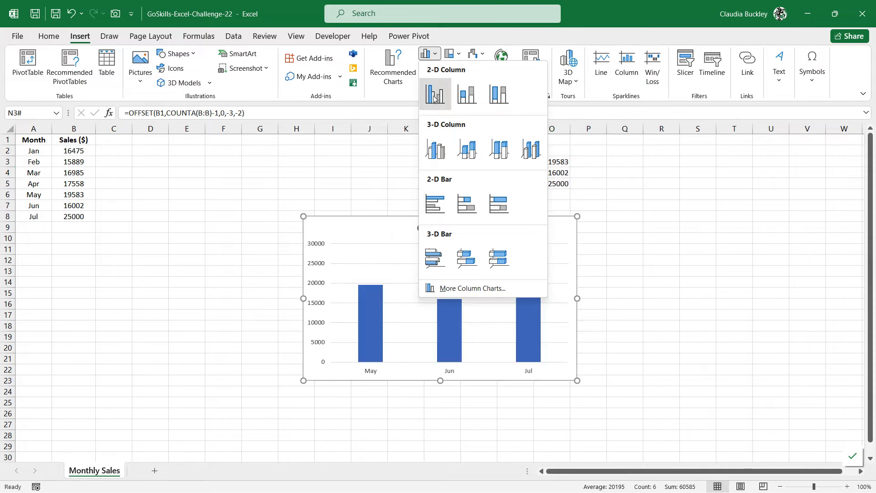
{"action": "left_click", "coordinate": [434, 94]}
{"action": "left_click_drag", "start_coordinate": [503, 235], "coordinate": [342, 160]}
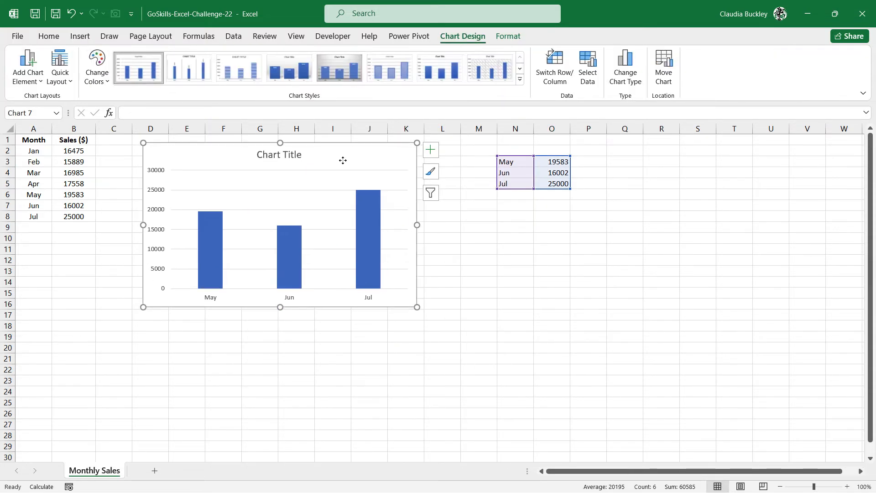
Add a new record for Aug with sales of 15000 in row 9
{"action": "left_click", "coordinate": [49, 227]}
{"action": "type", "text": "ug"}
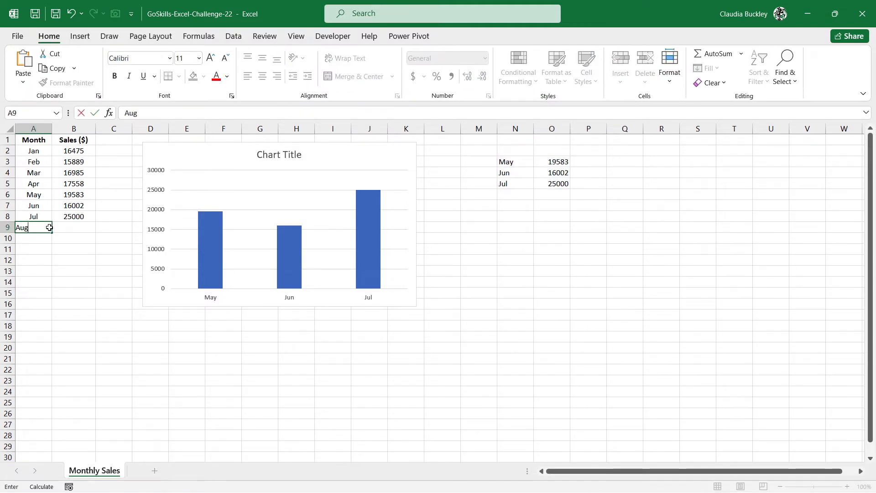
{"action": "key", "text": "Tab"}
{"action": "type", "text": "15000"}
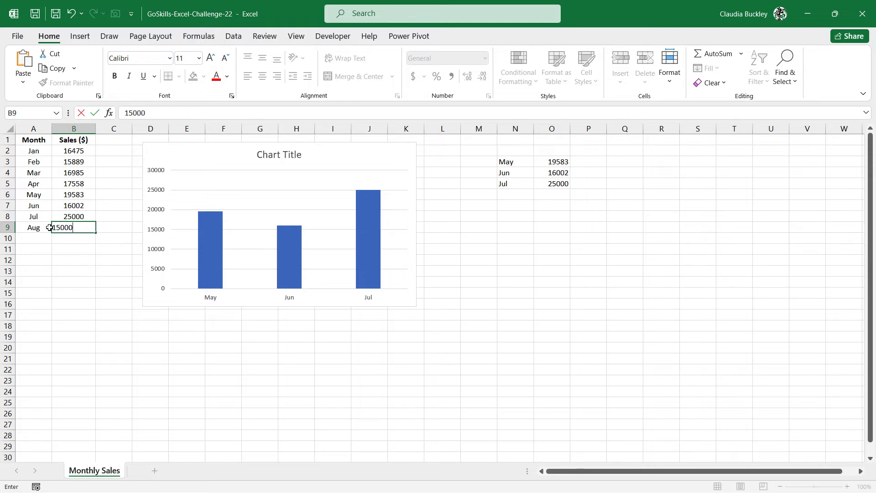
{"action": "key", "text": "Return"}
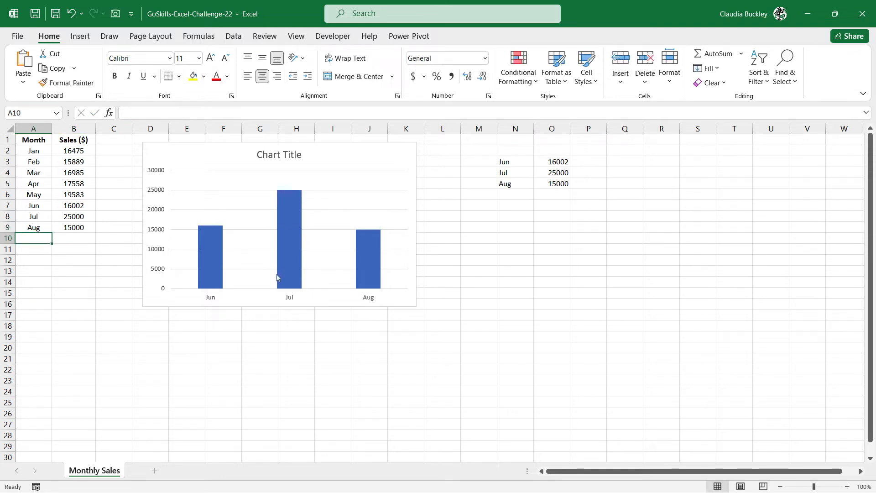
{"action": "mouse_move", "coordinate": [301, 272]}
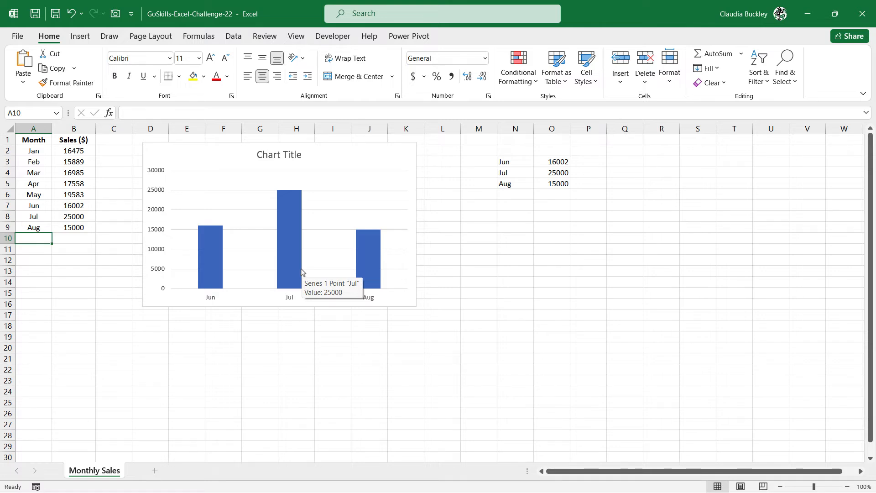
{"action": "left_click", "coordinate": [523, 163]}
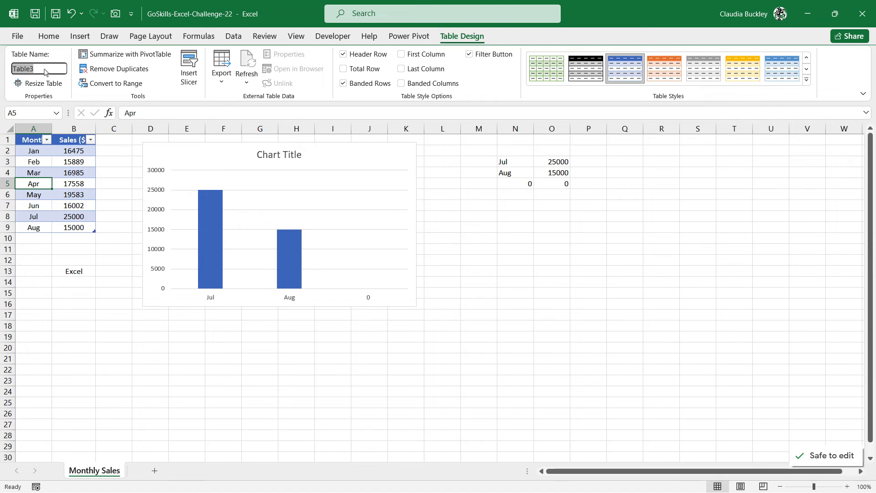
Rename the monthly sales data table as Sales
{"action": "type", "text": "Sales"}
{"action": "key", "text": "Return"}
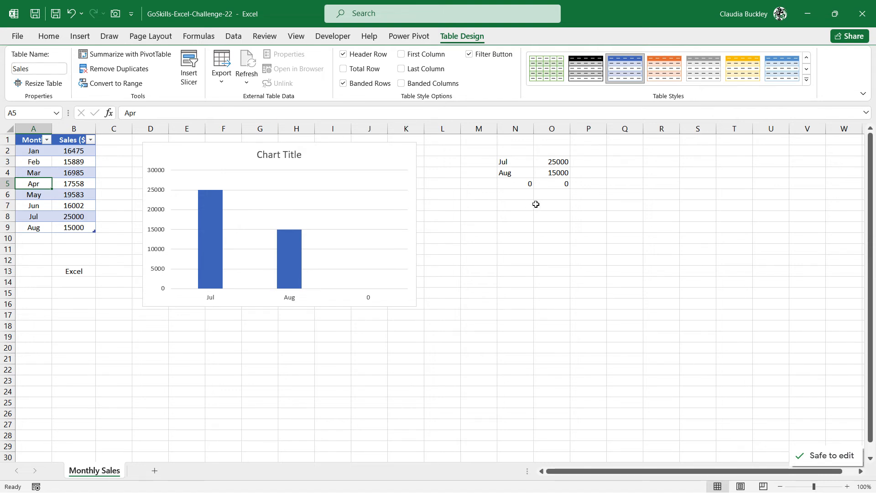
Replace the COUNTA range in the N3 formula with the table reference Sales[Sales ($)]
{"action": "left_click", "coordinate": [530, 165]}
{"action": "left_click", "coordinate": [211, 112]}
{"action": "key", "text": "BackSpace"}
{"action": "key", "text": "BackSpace"}
{"action": "key", "text": "BackSpace"}
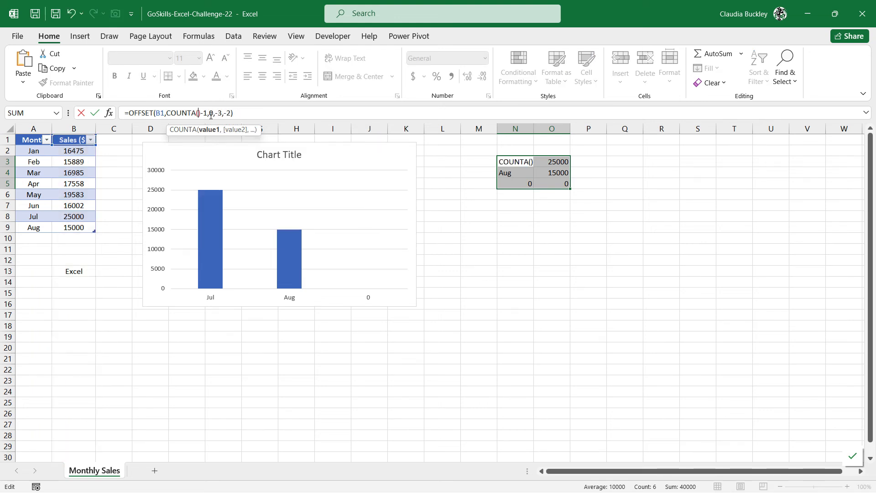
{"action": "type", "text": "Sales[Sales ($)]"}
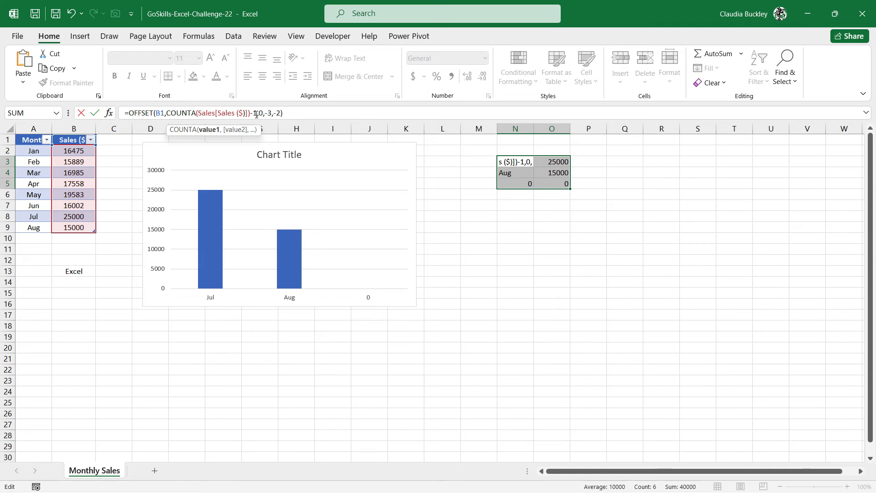
Remove the -1 after COUNTA(Sales[Sales ($)]) in the N3 OFFSET formula and re-enter it as an array formula
{"action": "left_click", "coordinate": [256, 114]}
{"action": "key", "text": "BackSpace"}
{"action": "key", "text": "BackSpace"}
{"action": "key", "text": "BackSpace"}
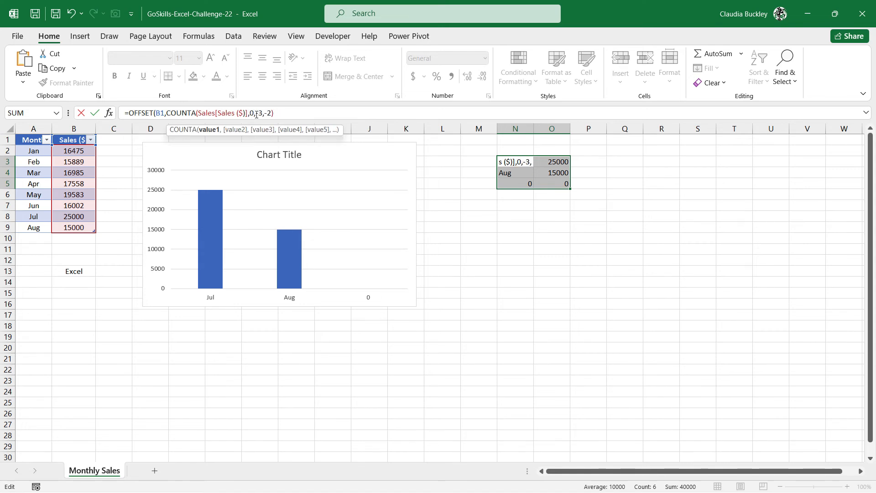
{"action": "type", "text": ")"}
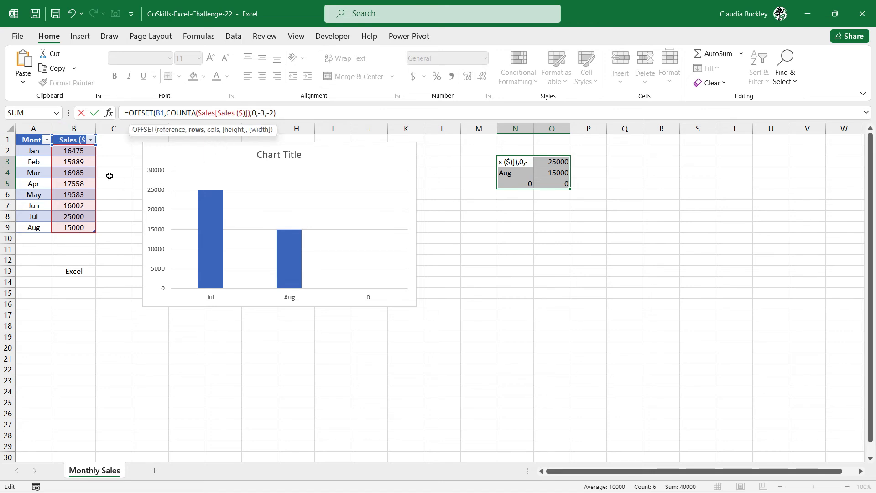
{"action": "left_click", "coordinate": [283, 113]}
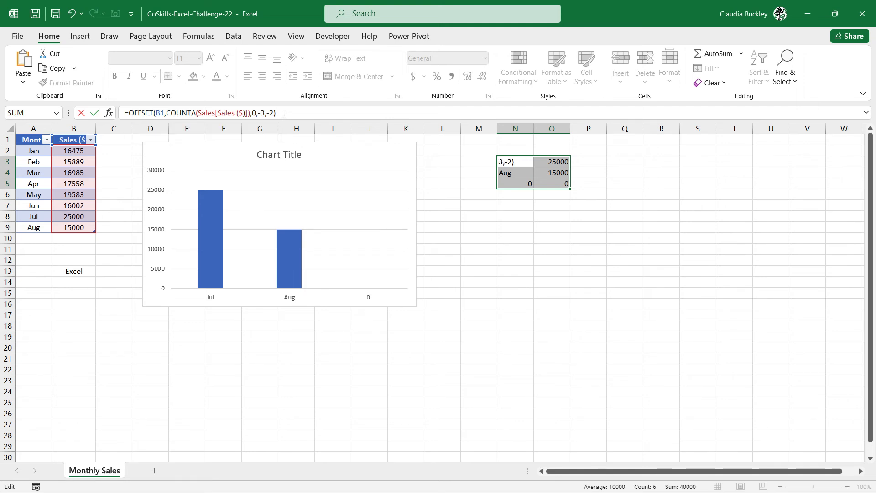
{"action": "key", "text": "ctrl+shift+Return"}
Add a new record for Sep with sales of 18523 in row 10 of the Sales table
{"action": "left_click", "coordinate": [79, 227]}
{"action": "key", "text": "Tab"}
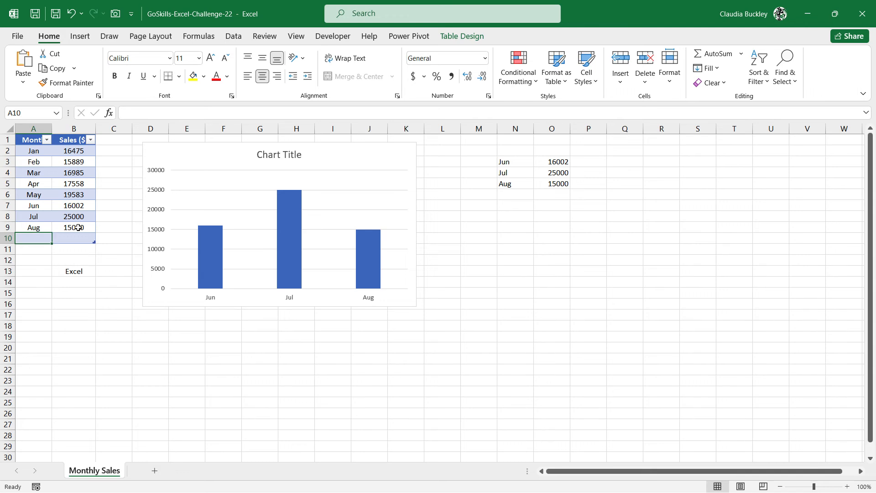
{"action": "type", "text": "Sep"}
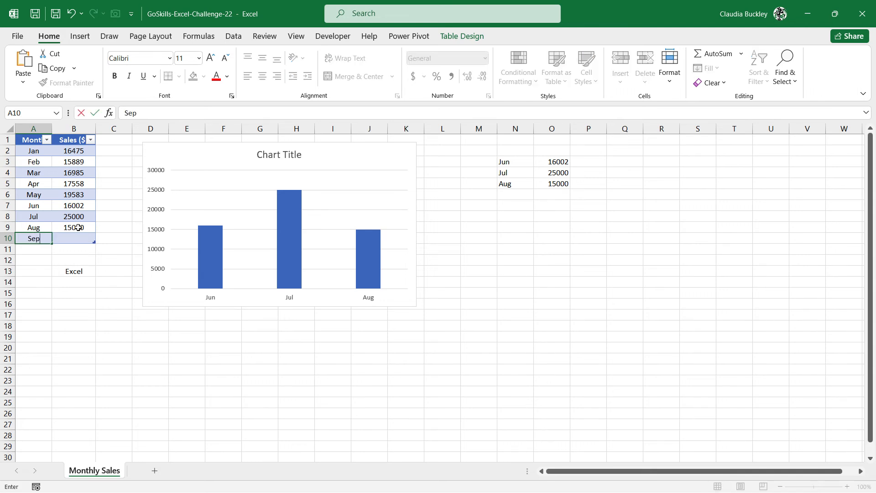
{"action": "key", "text": "Tab"}
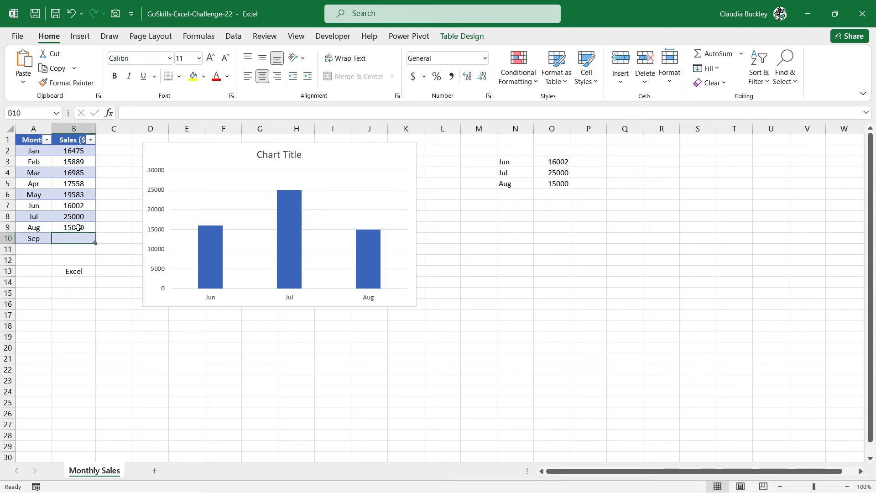
{"action": "type", "text": "185236"}
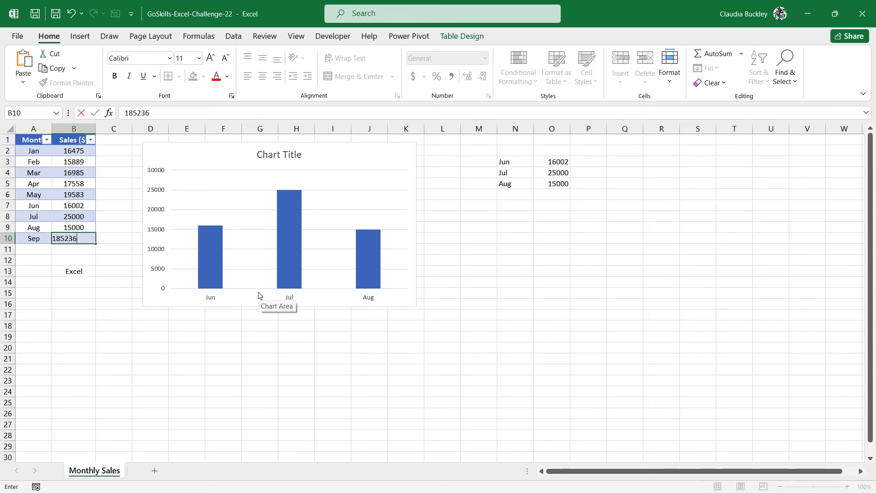
{"action": "key", "text": "BackSpace"}
{"action": "key", "text": "Return"}
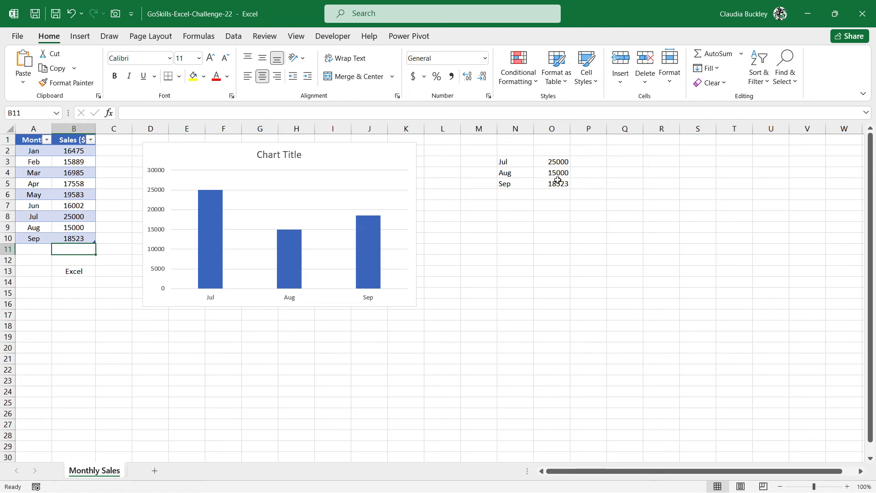
Enter the formula =N3&" to "&N5&" Sales($)" in cell N2 to build a dynamic title text
{"action": "left_click", "coordinate": [515, 150]}
{"action": "type", "text": "="}
{"action": "left_click", "coordinate": [509, 163]}
{"action": "type", "text": "&"}
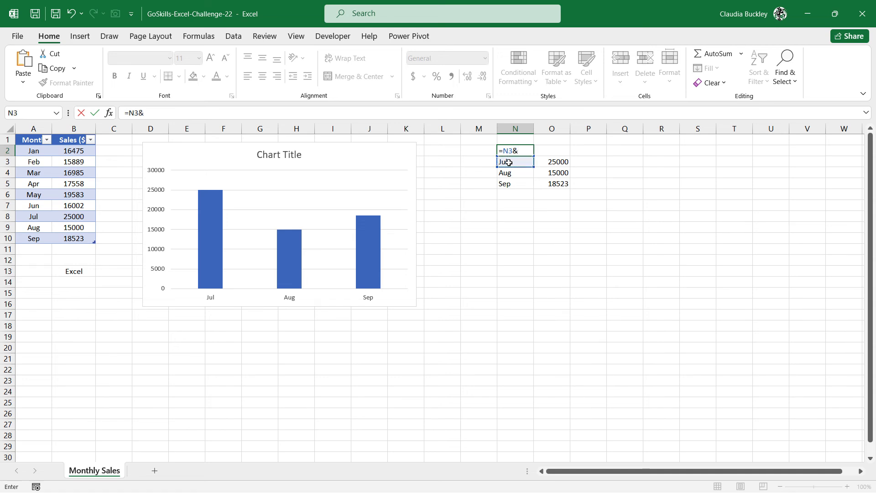
{"action": "type", "text": "\" t"}
{"action": "type", "text": "&"}
{"action": "left_click", "coordinate": [511, 185]}
{"action": "type", "text": "&"}
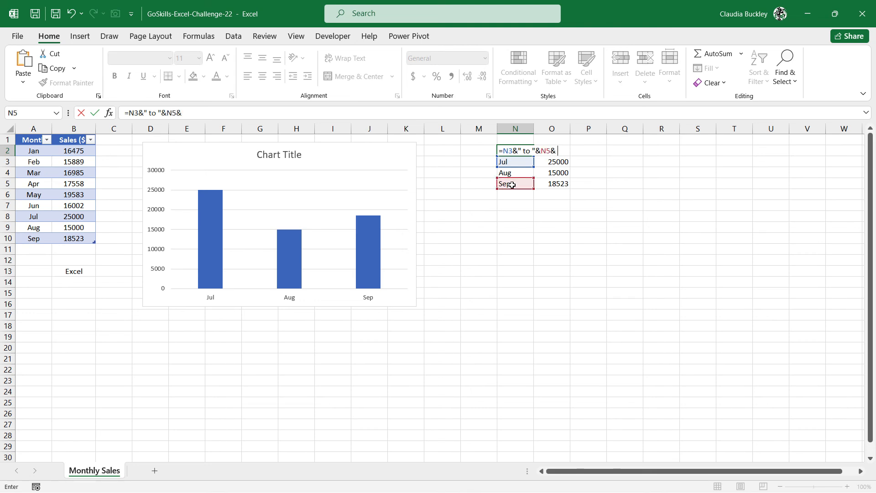
{"action": "type", "text": "\" Sales($)\""}
{"action": "key", "text": "Return"}
Link the chart title to cell N2 with the reference ='Monthly Sales'!$N$2
{"action": "left_click", "coordinate": [279, 155]}
{"action": "left_click", "coordinate": [209, 110]}
{"action": "type", "text": "="}
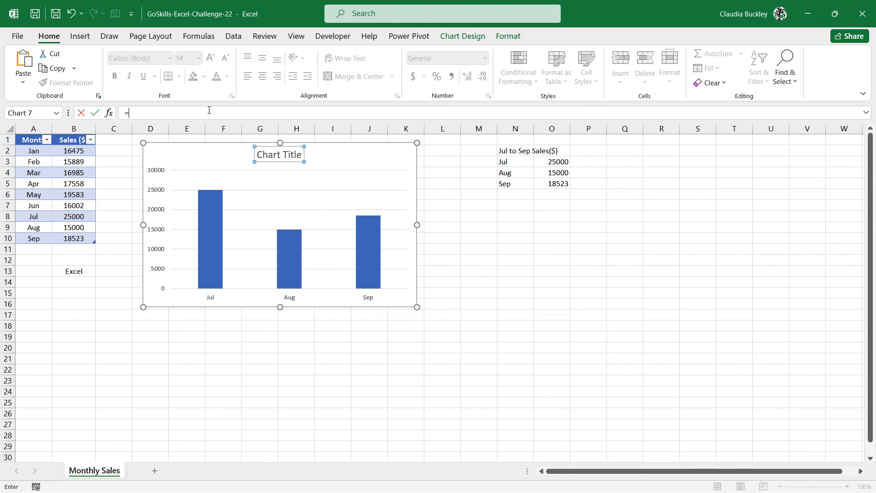
{"action": "left_click", "coordinate": [517, 150]}
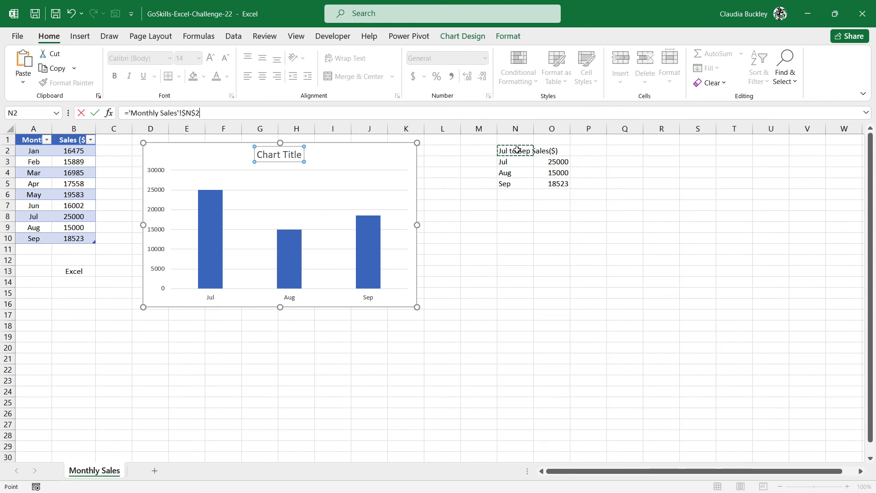
{"action": "key", "text": "Return"}
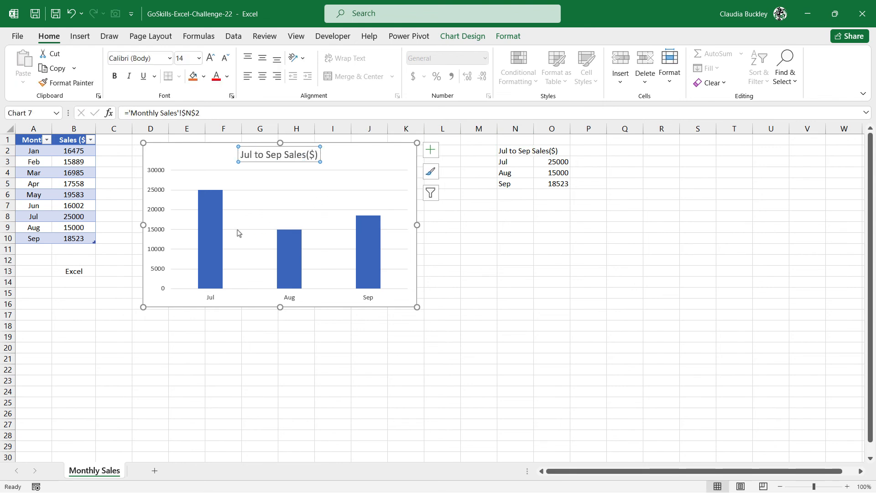